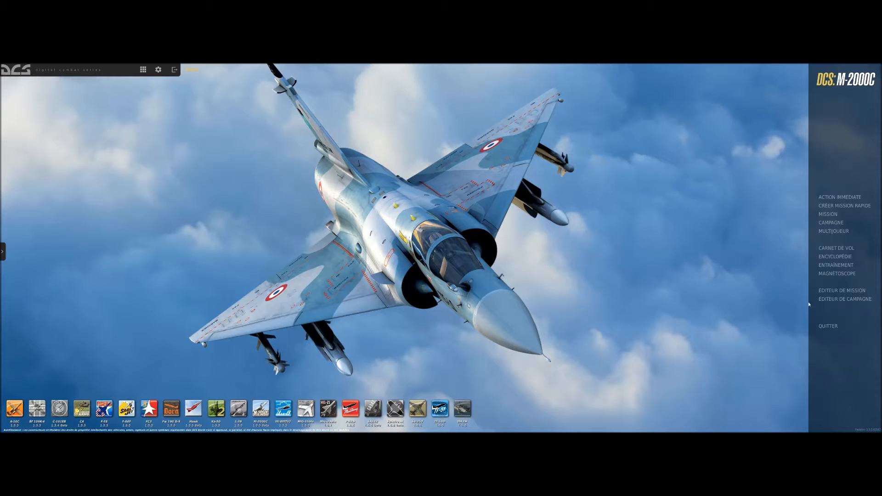
# Open the mission editor and start a new USA vehicle group with the category set to infantry
pyautogui.click(838, 293)
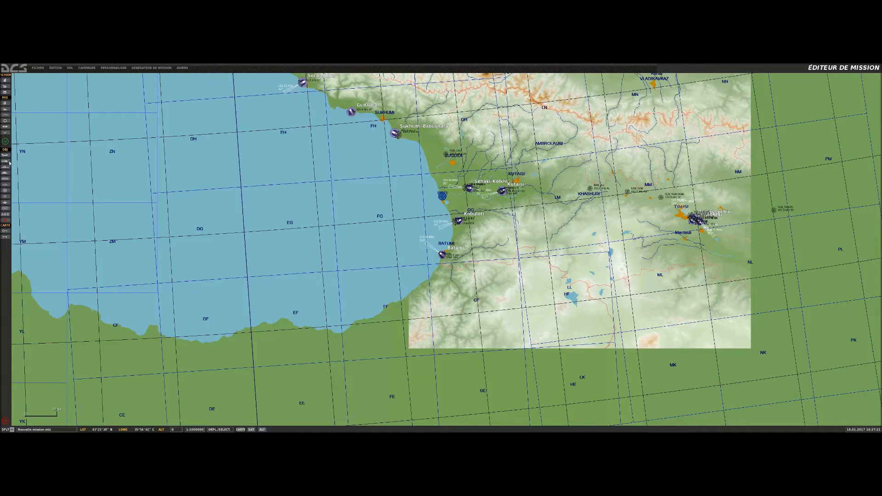
pyautogui.click(5, 173)
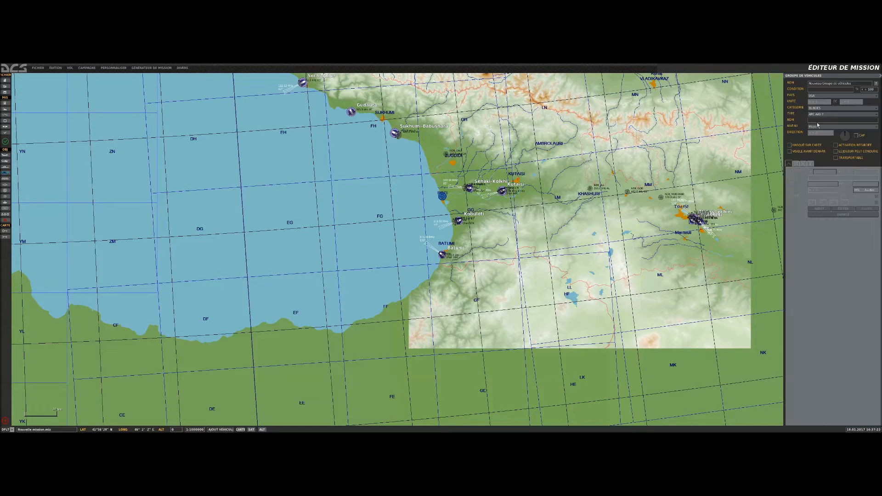
pyautogui.click(822, 108)
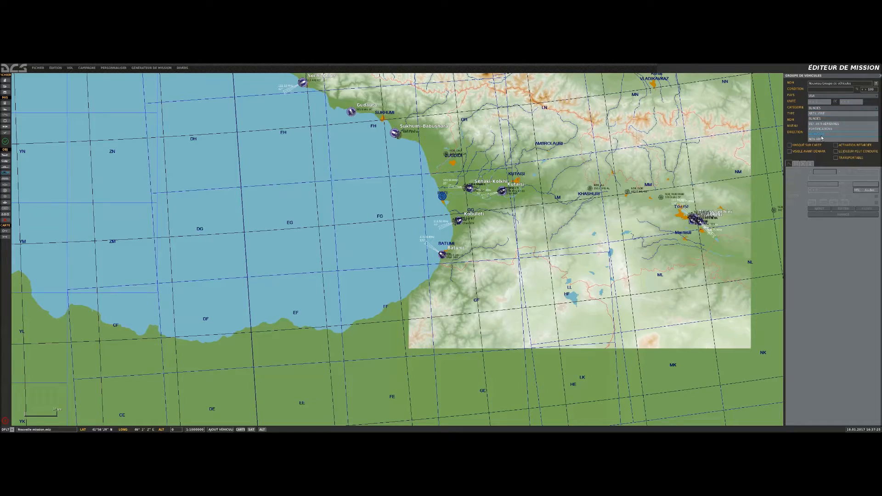
pyautogui.click(821, 134)
# Place a USA infantry soldier at the crossing runways just north of Kobuleti town
pyautogui.scroll(5, 461, 235)
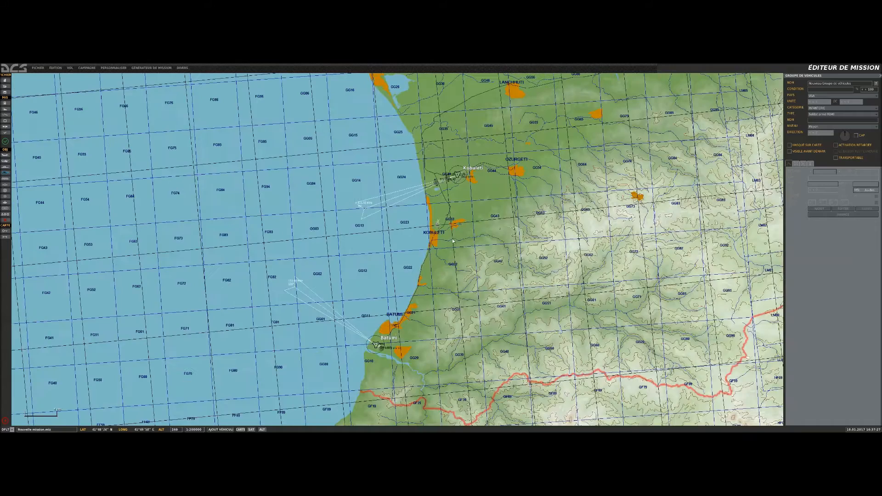
pyautogui.scroll(8, 433, 218)
pyautogui.scroll(-6, 395, 191)
pyautogui.scroll(5, 352, 93)
pyautogui.scroll(-2, 350, 90)
pyautogui.press('Escape')
pyautogui.moveTo(368, 109); pyautogui.dragTo(395, 253)
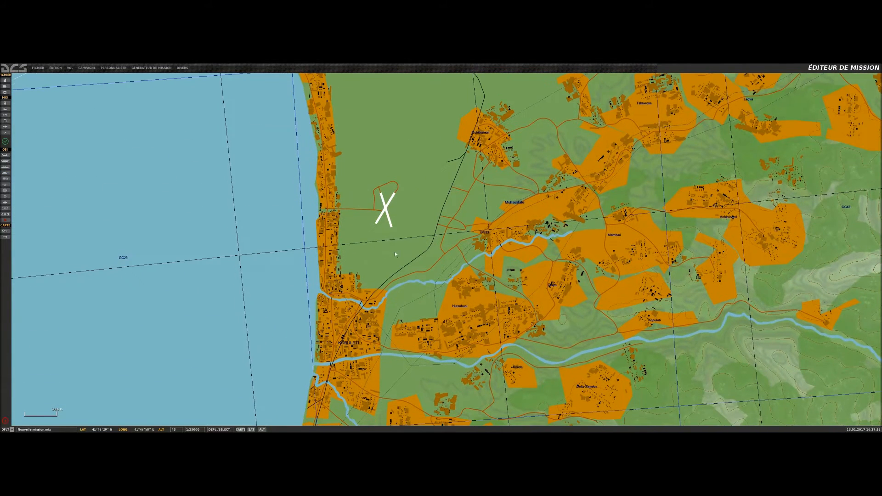
pyautogui.click(5, 172)
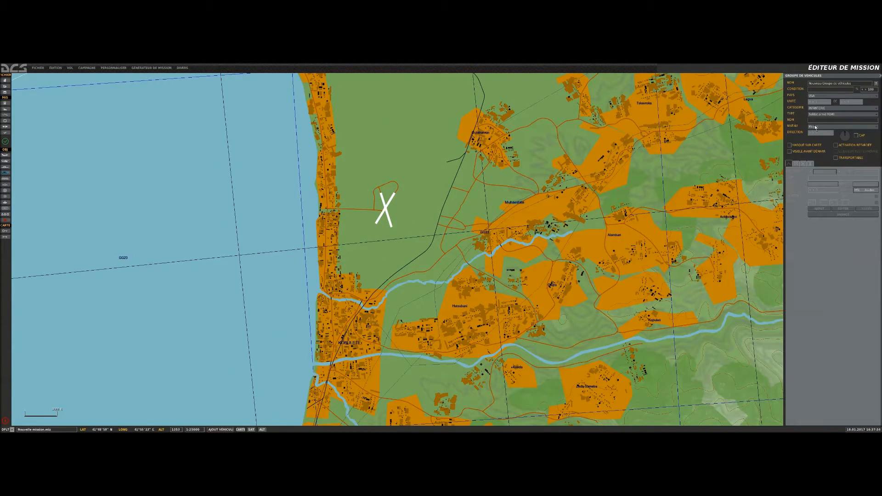
pyautogui.click(823, 115)
pyautogui.click(824, 122)
pyautogui.click(388, 208)
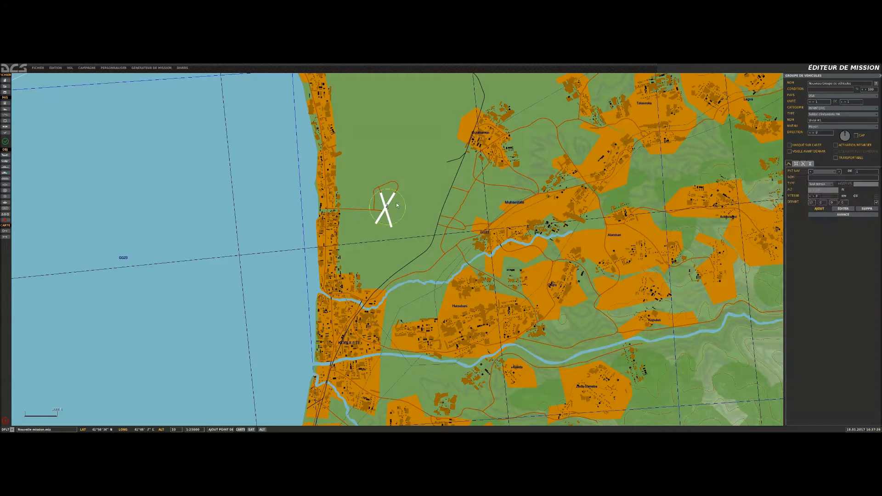
# Reposition the USA soldier just east of the runway crossing and turn his heading towards the runways
pyautogui.scroll(4, 362, 210)
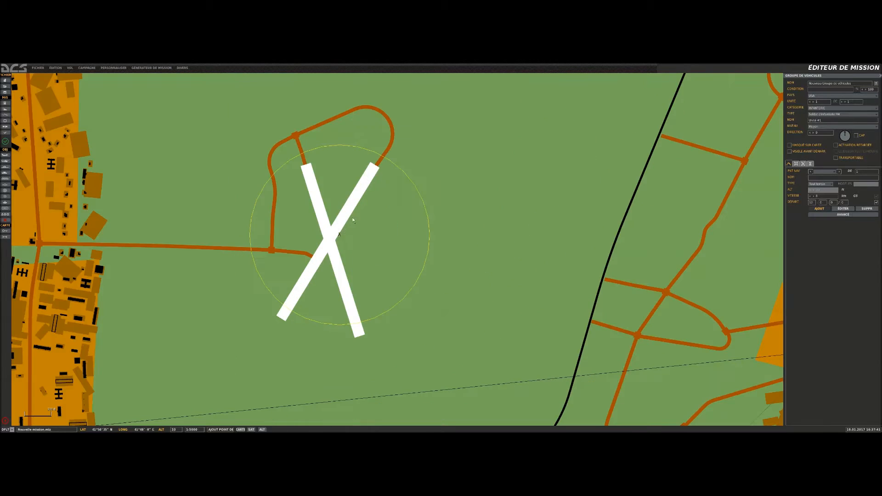
pyautogui.click(339, 237)
pyautogui.click(390, 209)
pyautogui.click(340, 235)
pyautogui.moveTo(353, 239); pyautogui.dragTo(354, 237)
pyautogui.click(380, 232)
pyautogui.click(346, 239)
# Add an advanced command action to the USA soldier's waypoint and set its action to Immortel
pyautogui.click(826, 216)
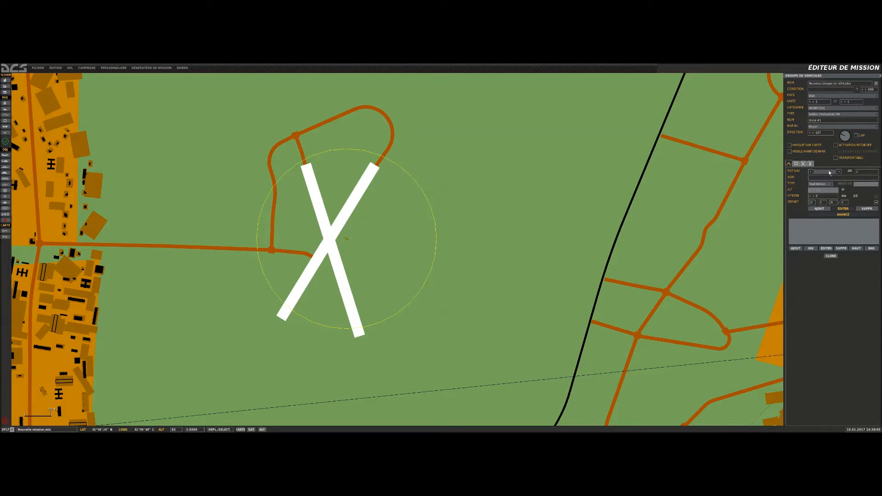
pyautogui.click(796, 249)
pyautogui.click(725, 160)
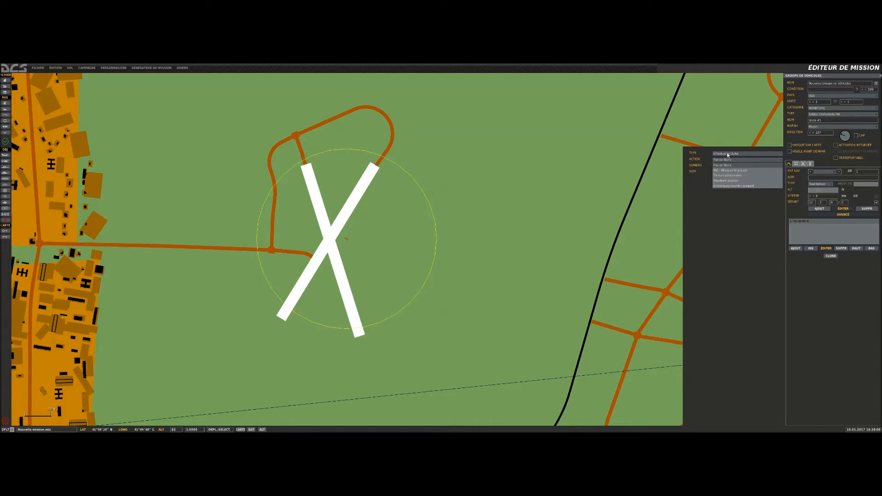
pyautogui.click(728, 154)
pyautogui.click(731, 175)
pyautogui.click(728, 160)
pyautogui.click(729, 155)
pyautogui.click(727, 167)
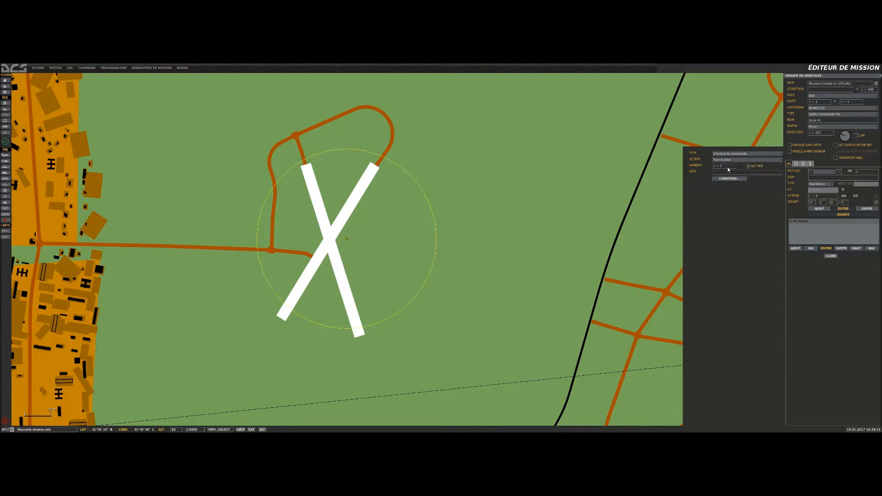
pyautogui.click(721, 160)
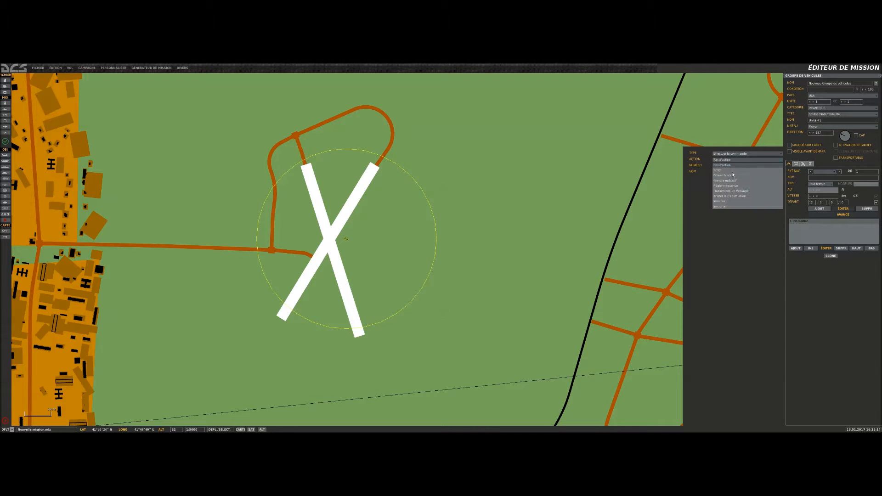
pyautogui.click(724, 208)
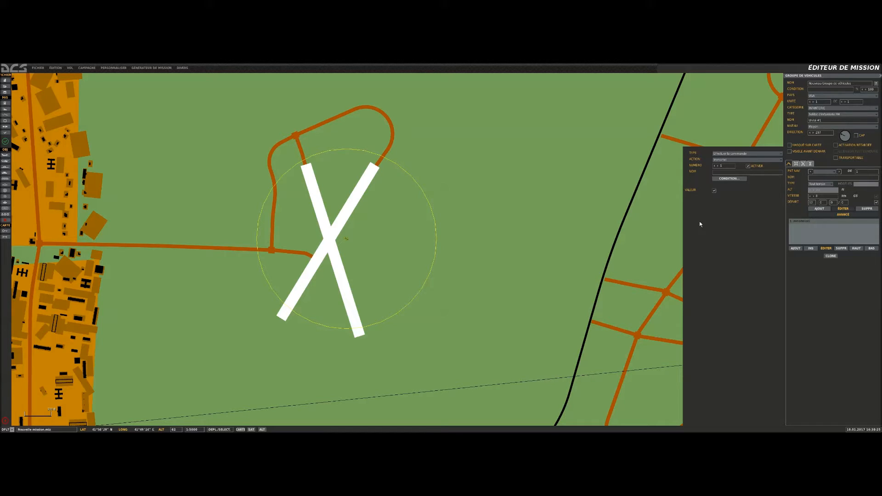
# Add a second Immortel command with its value switched off, and open that command's condition settings
pyautogui.click(799, 248)
pyautogui.click(723, 160)
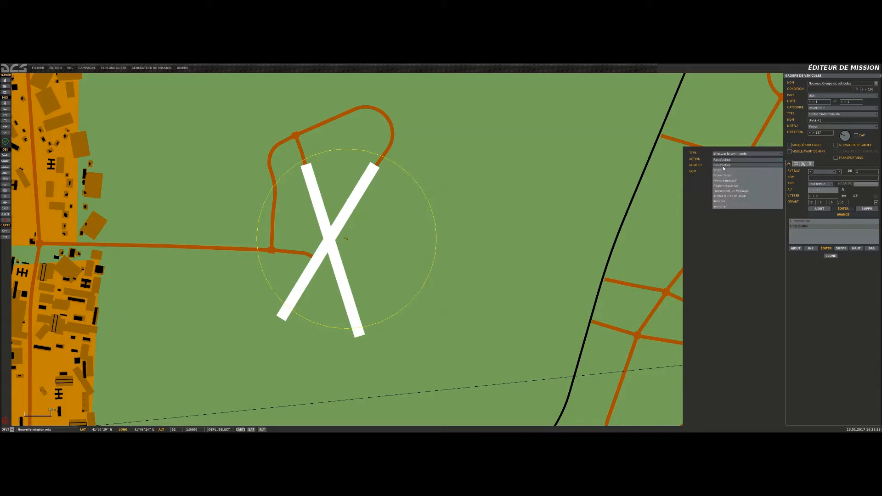
pyautogui.click(728, 207)
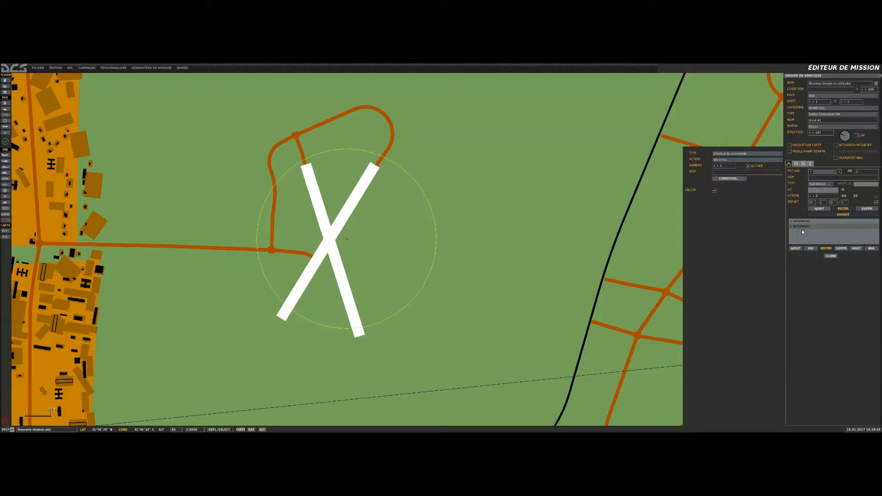
pyautogui.click(713, 190)
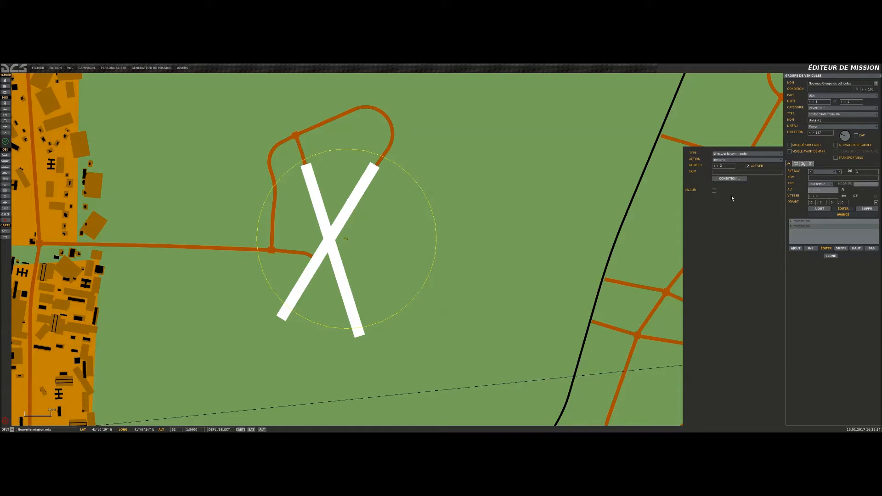
pyautogui.click(795, 221)
pyautogui.click(800, 227)
pyautogui.click(726, 178)
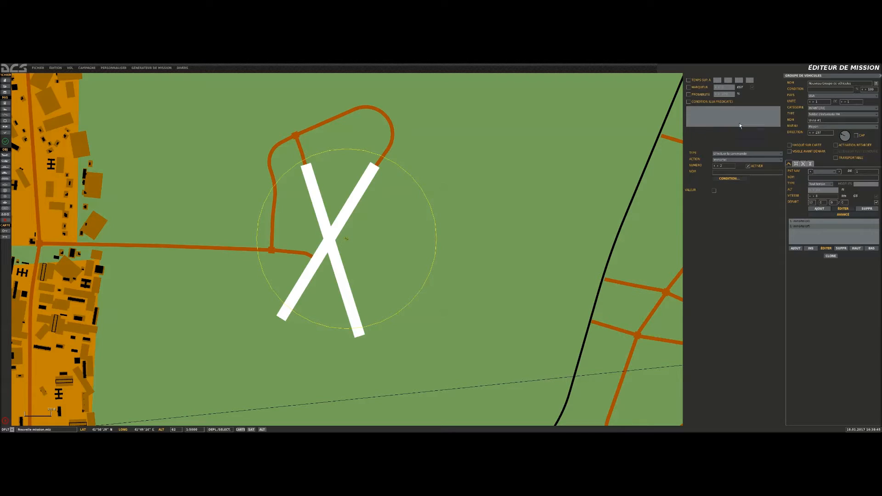
pyautogui.click(688, 80)
pyautogui.click(688, 79)
pyautogui.click(689, 87)
pyautogui.click(752, 87)
pyautogui.click(688, 87)
# Enable the elapsed-time condition on the second Immortel command, the one with its value off
pyautogui.click(803, 222)
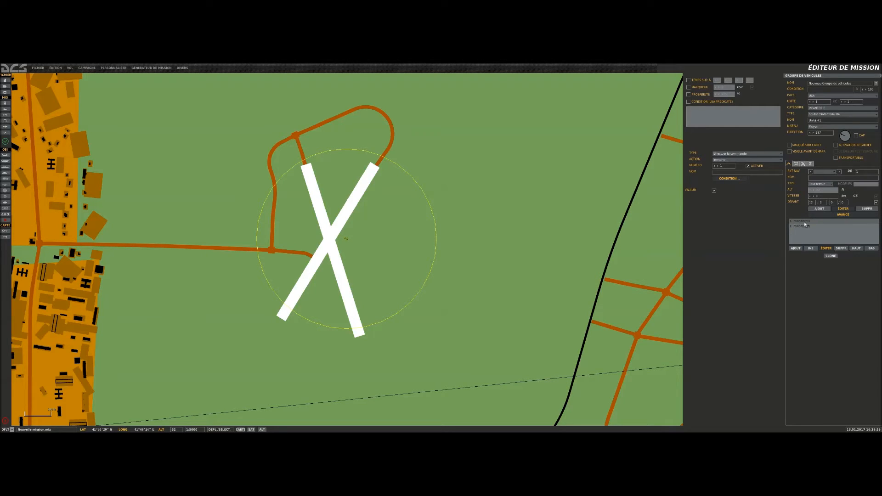
pyautogui.click(804, 226)
pyautogui.click(807, 226)
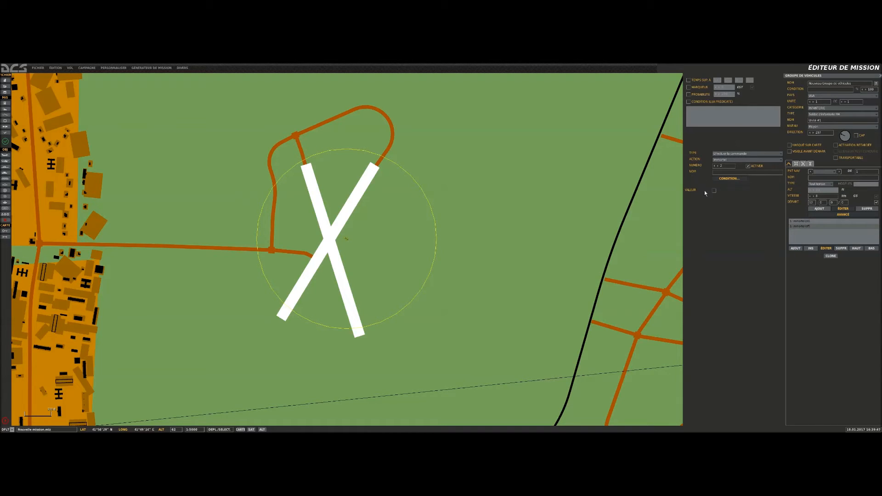
pyautogui.click(689, 80)
pyautogui.click(476, 193)
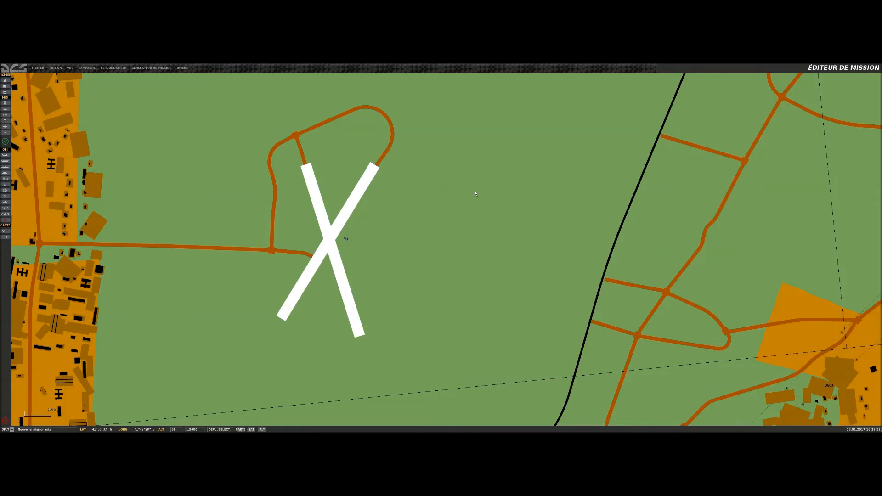
pyautogui.click(346, 241)
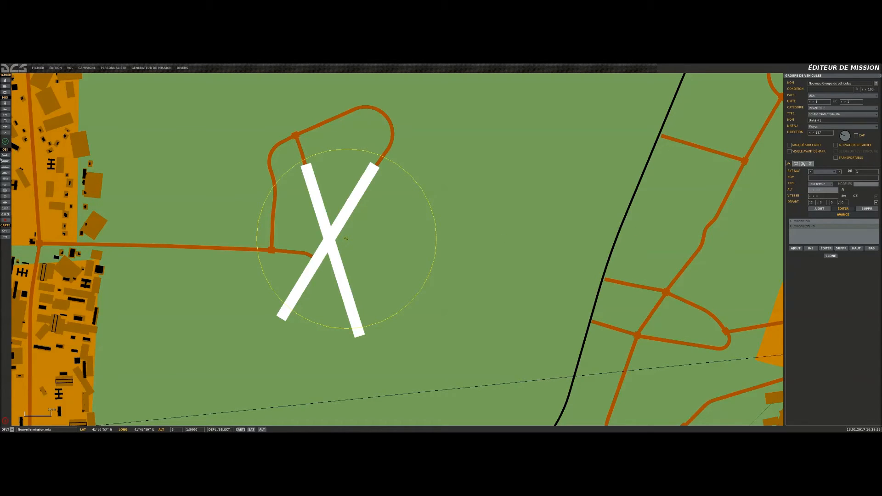
# Place a new Russian infantry soldier group just west of the runway crossing
pyautogui.click(5, 173)
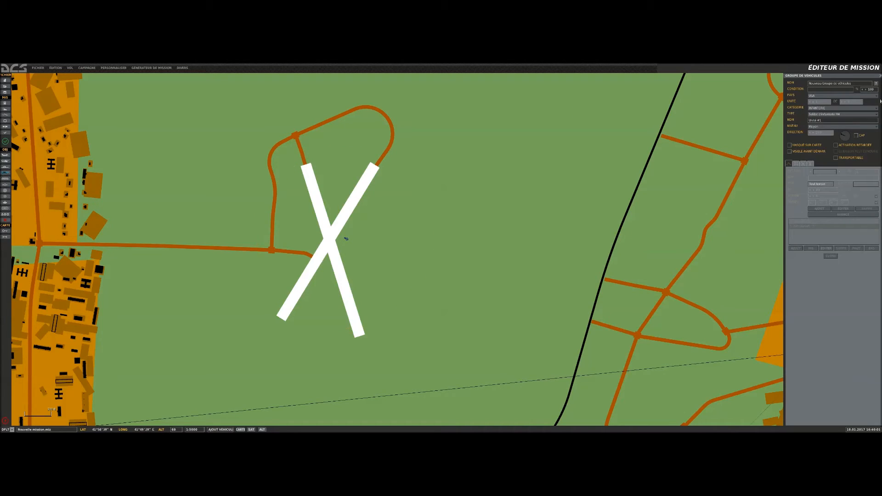
pyautogui.click(824, 95)
pyautogui.click(823, 106)
pyautogui.click(824, 109)
pyautogui.click(823, 136)
pyautogui.click(825, 114)
pyautogui.click(830, 132)
pyautogui.click(322, 229)
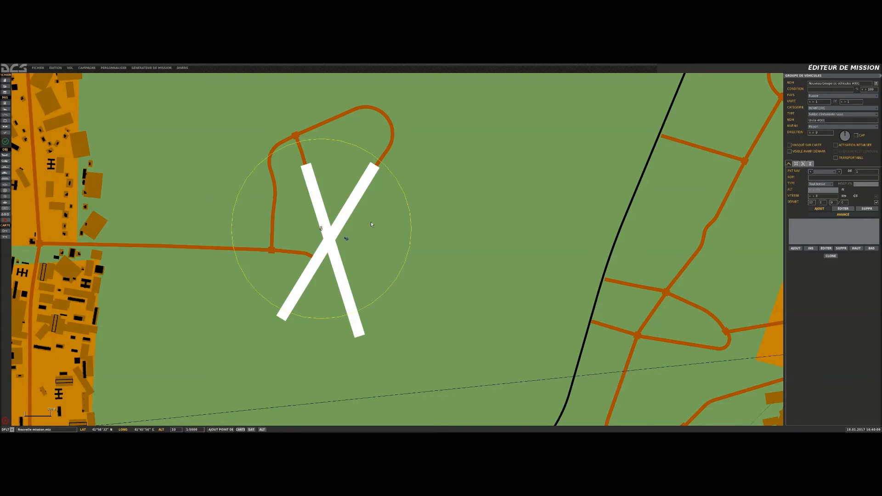
# Increase the number of units in the Russian infantry group to 15
pyautogui.click(844, 101)
pyautogui.click(845, 101)
pyautogui.click(845, 101)
pyautogui.click(845, 101)
pyautogui.click(845, 101)
pyautogui.click(846, 102)
pyautogui.click(847, 101)
pyautogui.click(844, 101)
pyautogui.click(844, 101)
pyautogui.click(845, 101)
pyautogui.click(845, 101)
pyautogui.click(845, 101)
pyautogui.click(845, 101)
pyautogui.click(844, 101)
# Scatter several Russian soldiers around the west side of the runway crossing and move the USA soldier farther east
pyautogui.press('Escape')
pyautogui.moveTo(321, 329); pyautogui.dragTo(325, 213)
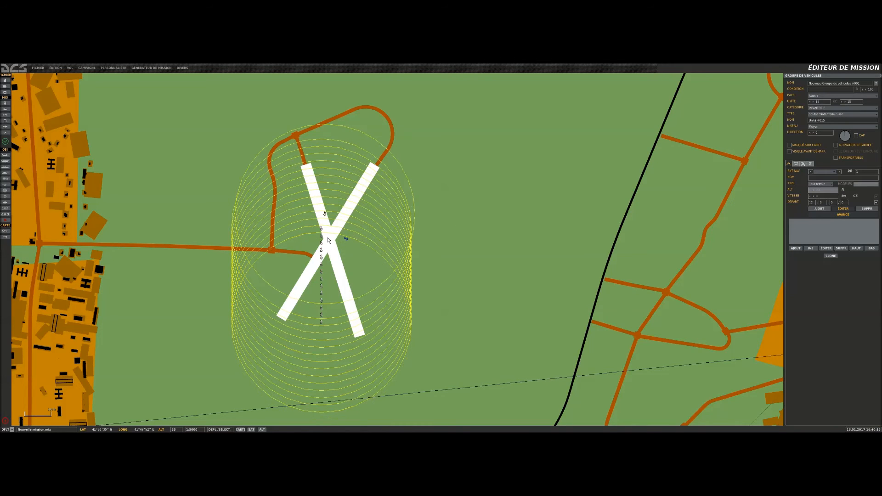
pyautogui.moveTo(321, 321); pyautogui.dragTo(305, 232)
pyautogui.moveTo(321, 315); pyautogui.dragTo(309, 248)
pyautogui.moveTo(322, 309); pyautogui.dragTo(308, 232)
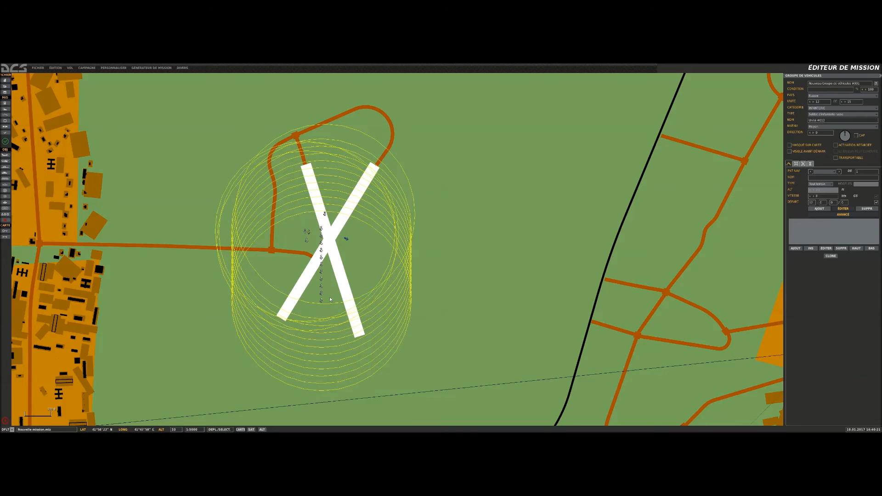
pyautogui.moveTo(323, 302); pyautogui.dragTo(300, 226)
pyautogui.moveTo(322, 257); pyautogui.dragTo(366, 242)
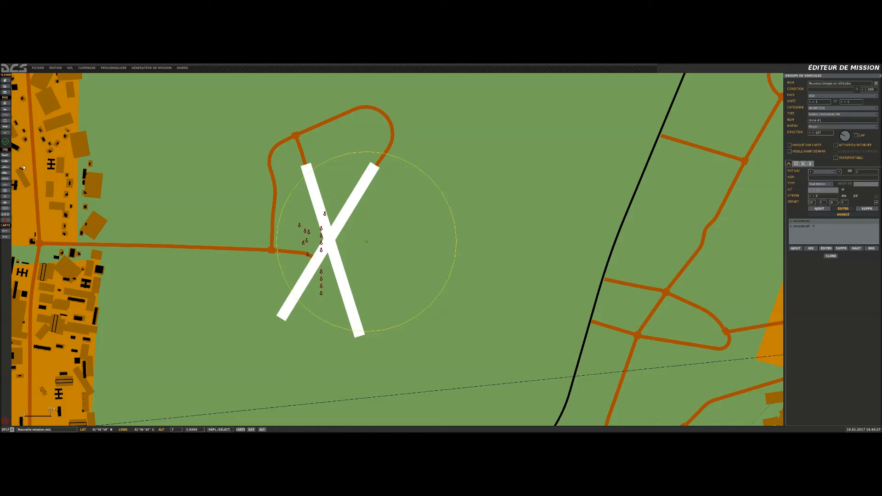
pyautogui.click(440, 263)
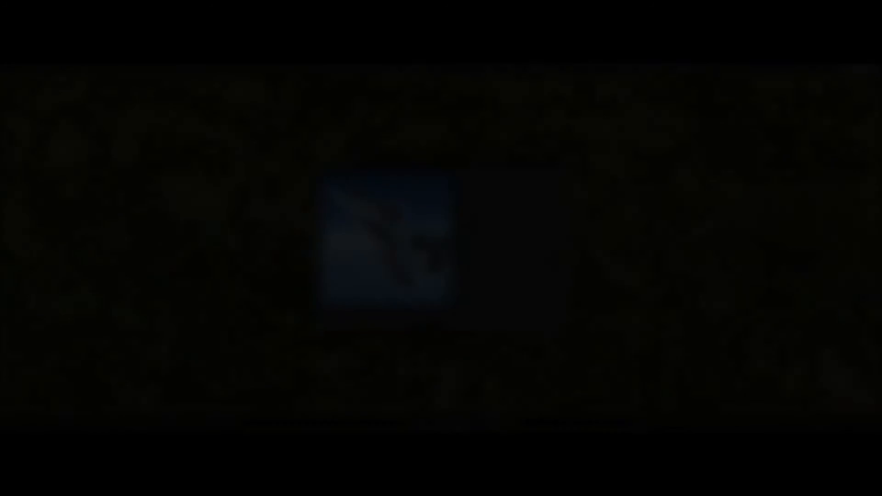